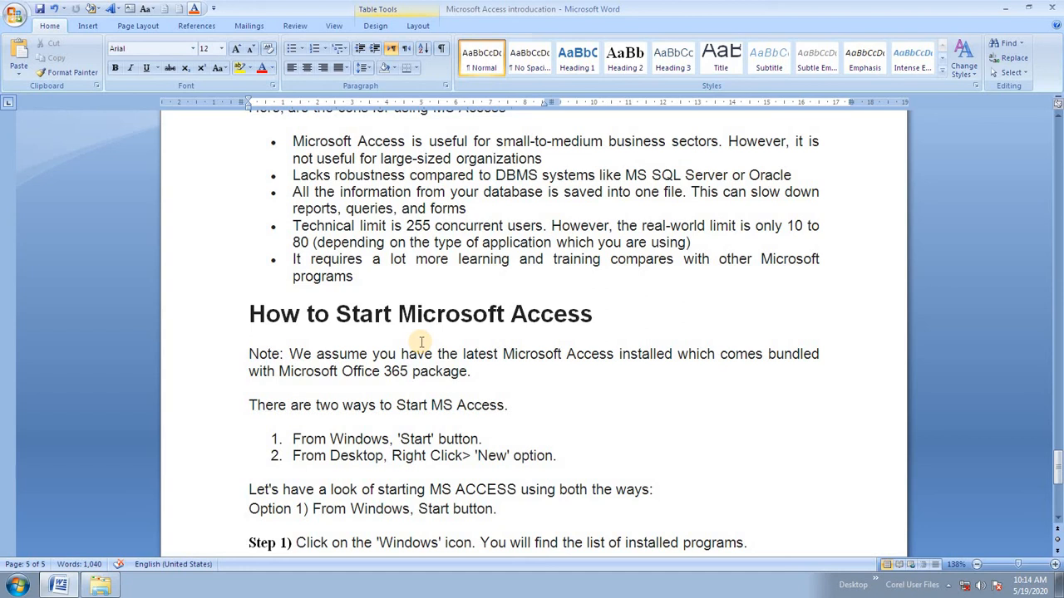
Step: Read the "How to Start Microsoft Access" section through to the steps and result for Option 1
scroll(570, 373, "down", 1)
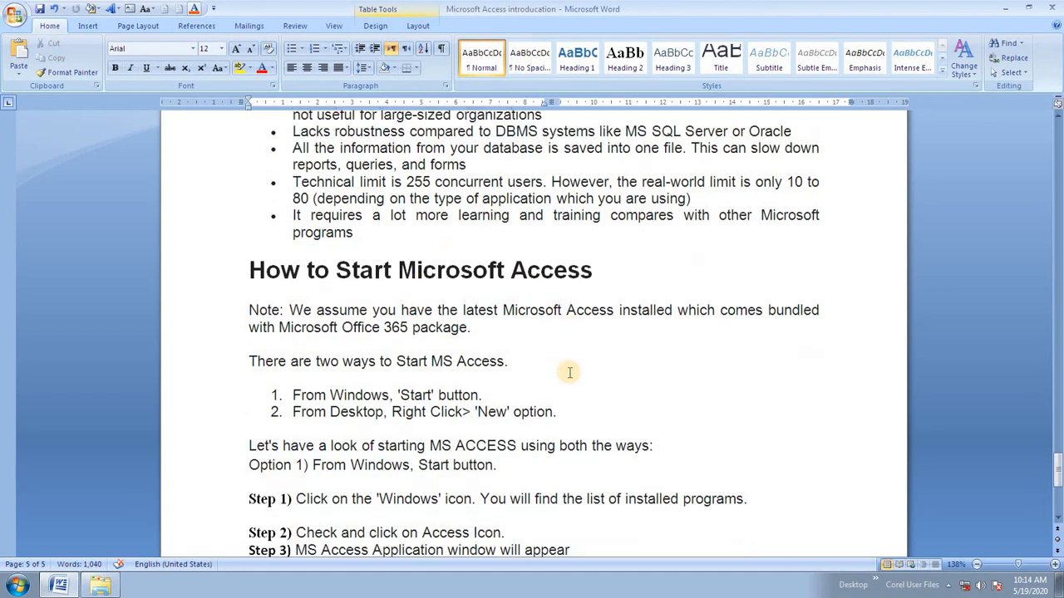
scroll(569, 374, "down", 1)
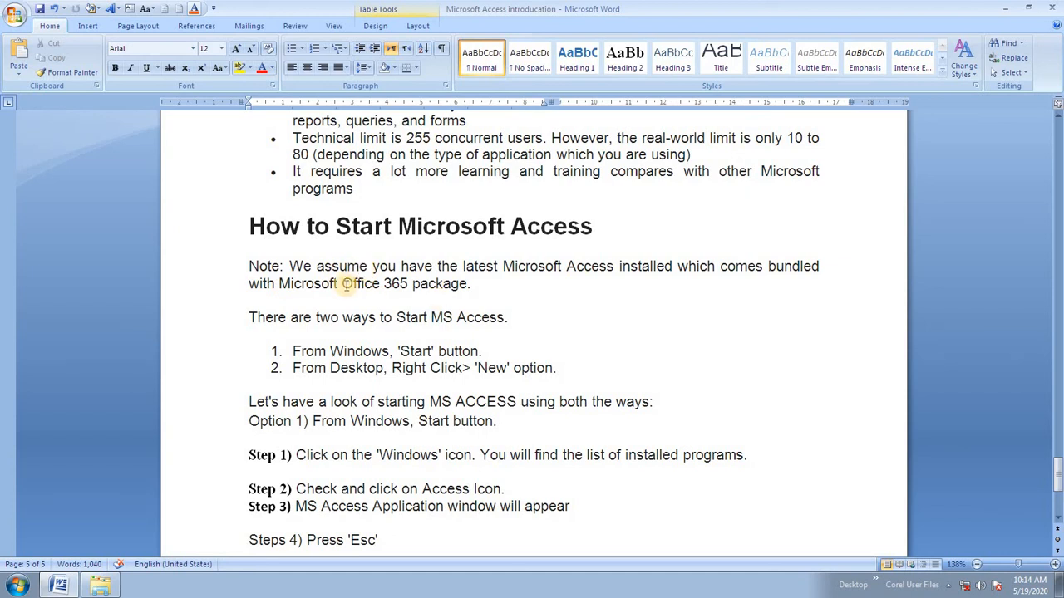
scroll(373, 293, "down", 1)
scroll(374, 297, "down", 5)
scroll(381, 325, "up", 4)
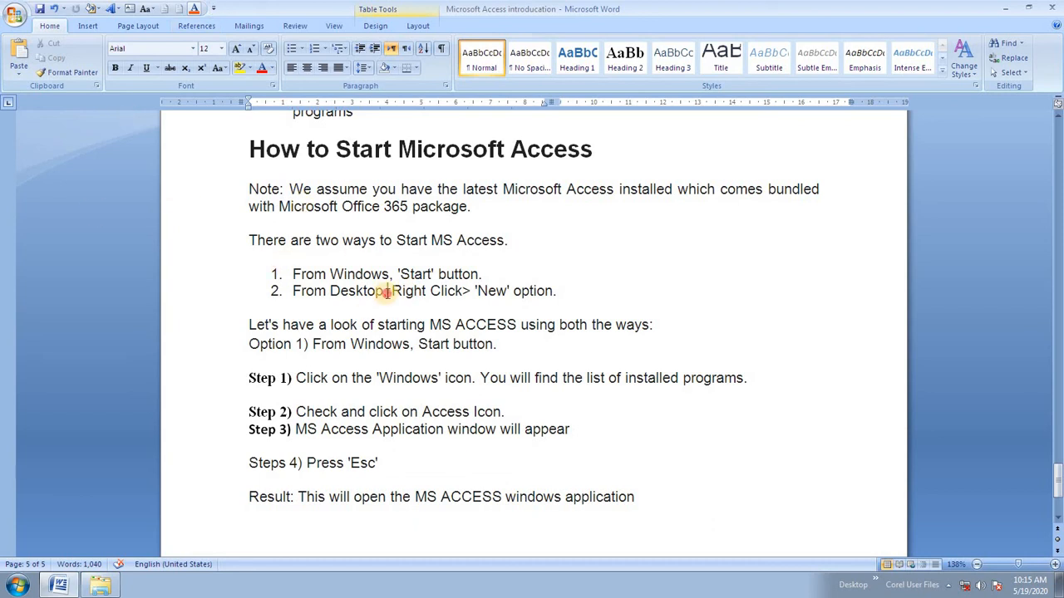
left_click(387, 291)
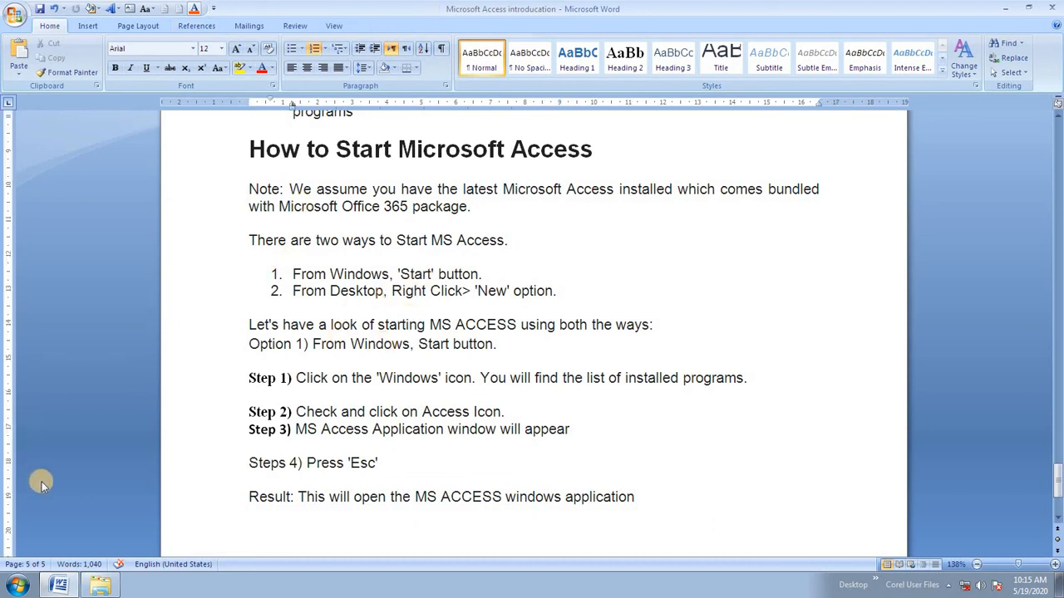
Step: Launch Microsoft Office Access 2007 from the installed Microsoft Office programs and maximize its window
left_click(18, 586)
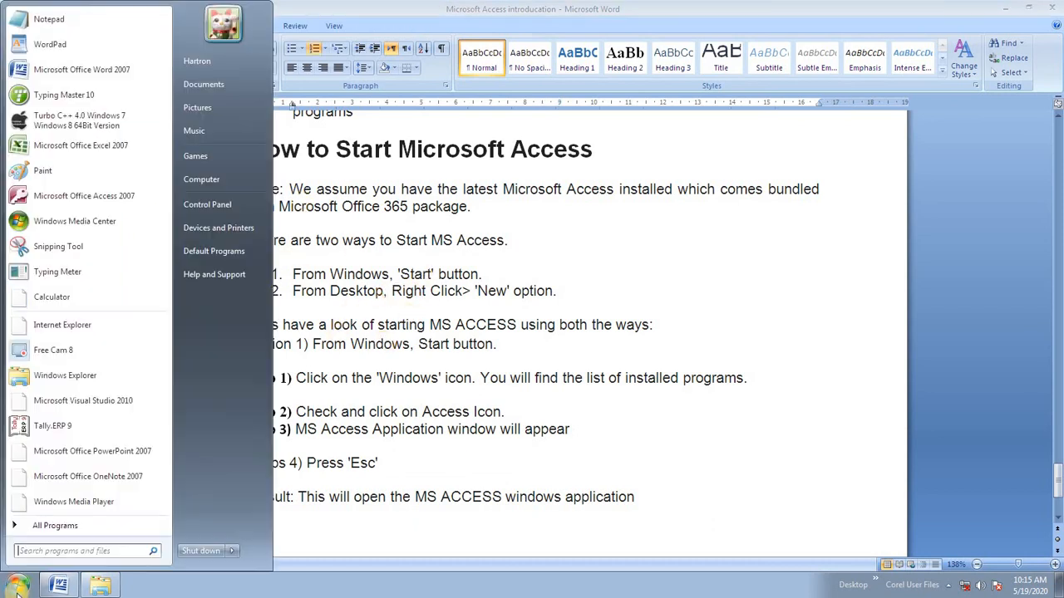
left_click(66, 526)
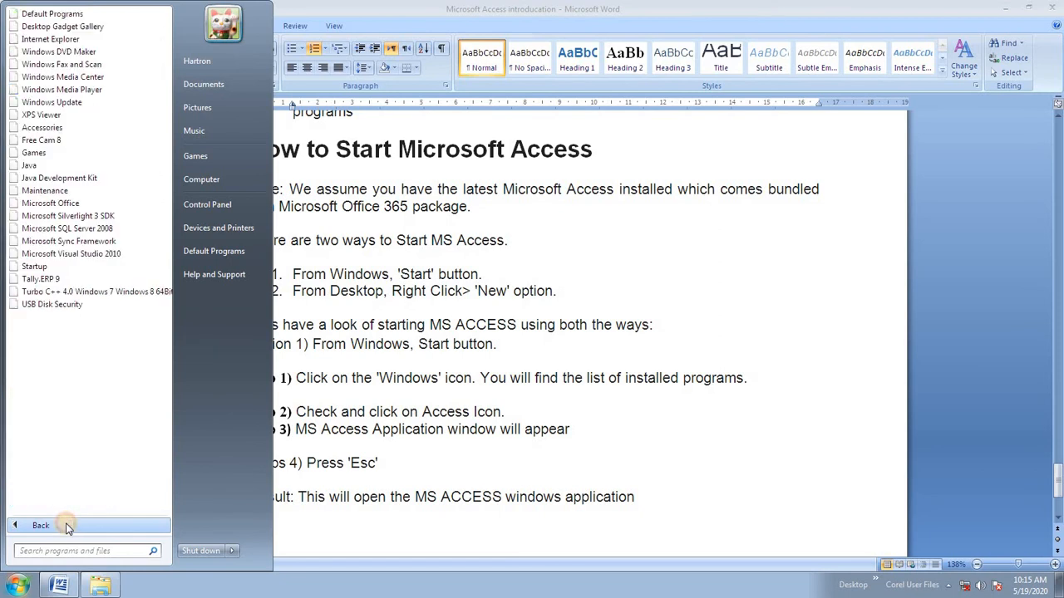
left_click(77, 204)
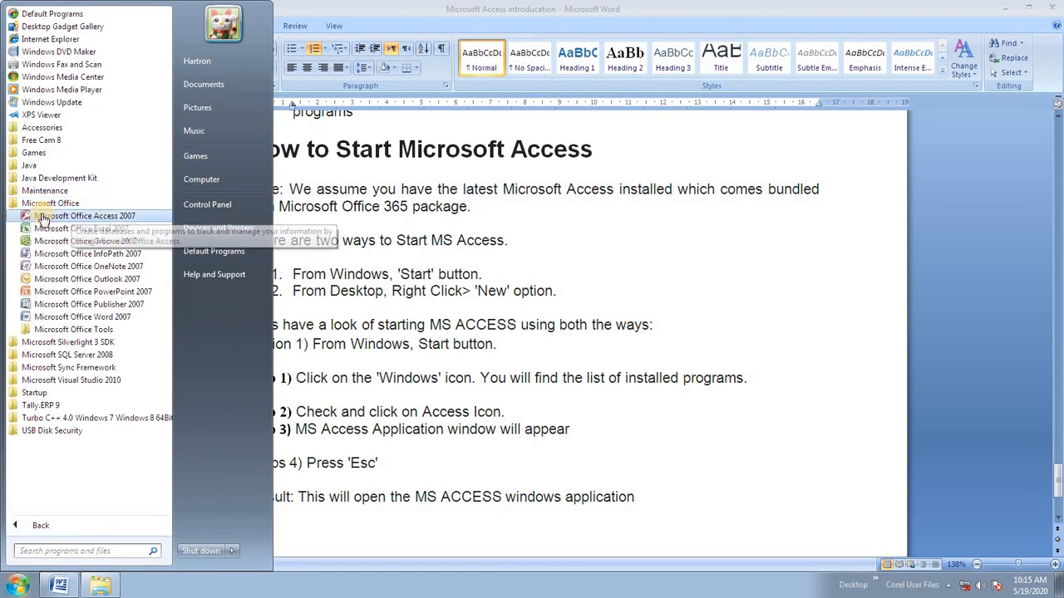
left_click(117, 220)
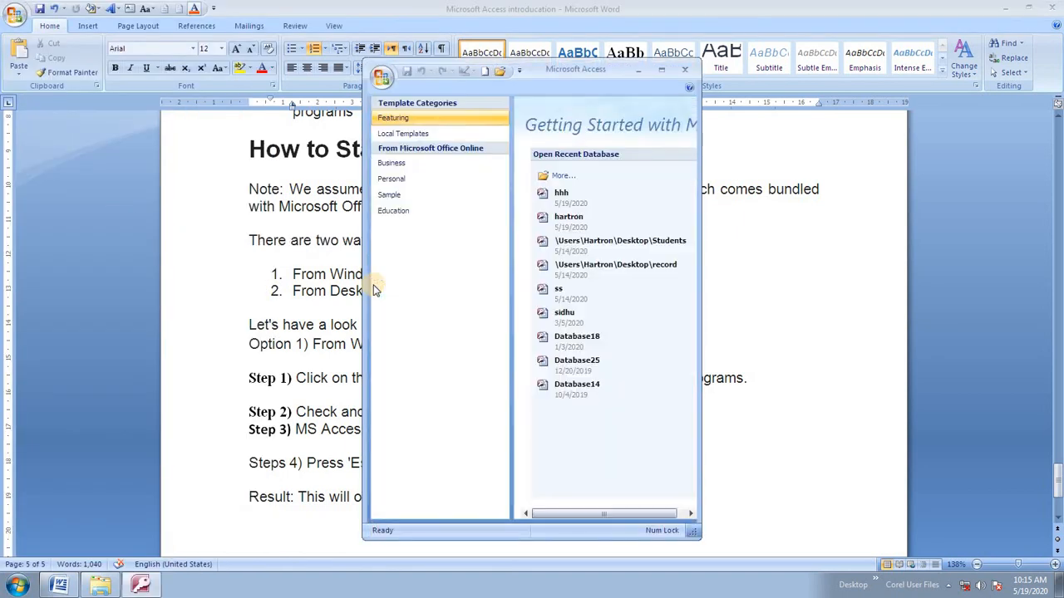
left_click(662, 69)
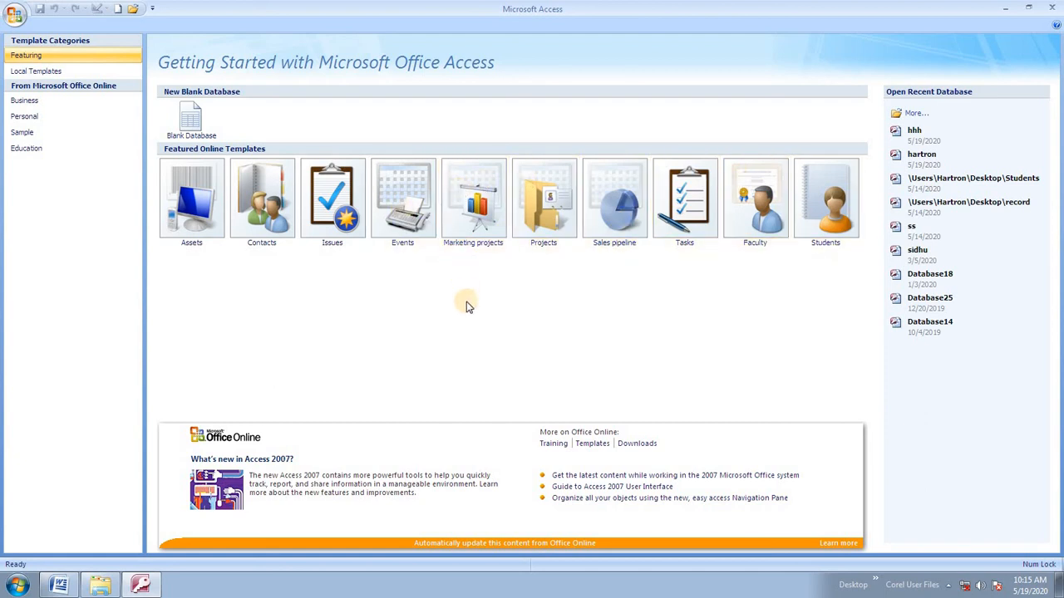
Step: Create a blank database with the file name "my first database"
left_click(192, 122)
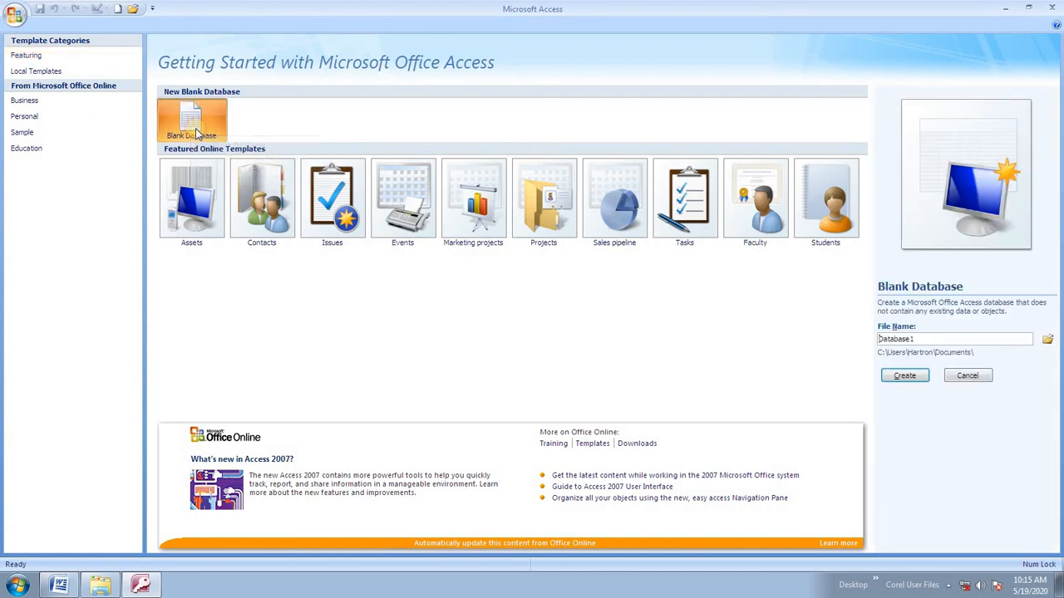
double_click(937, 337)
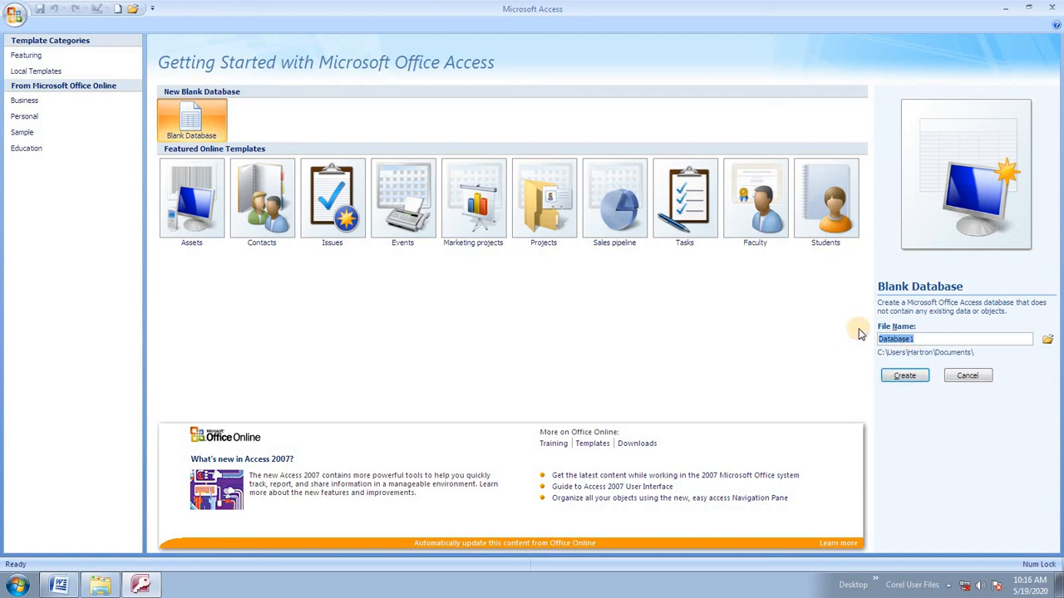
type("firstdata")
key("Home")
type("my")
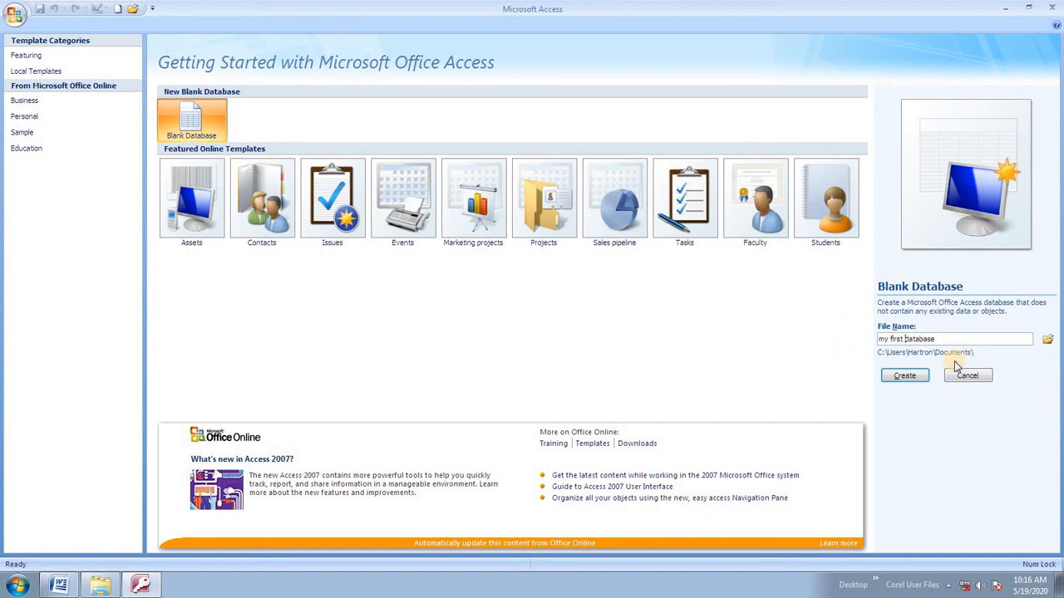
left_click(908, 378)
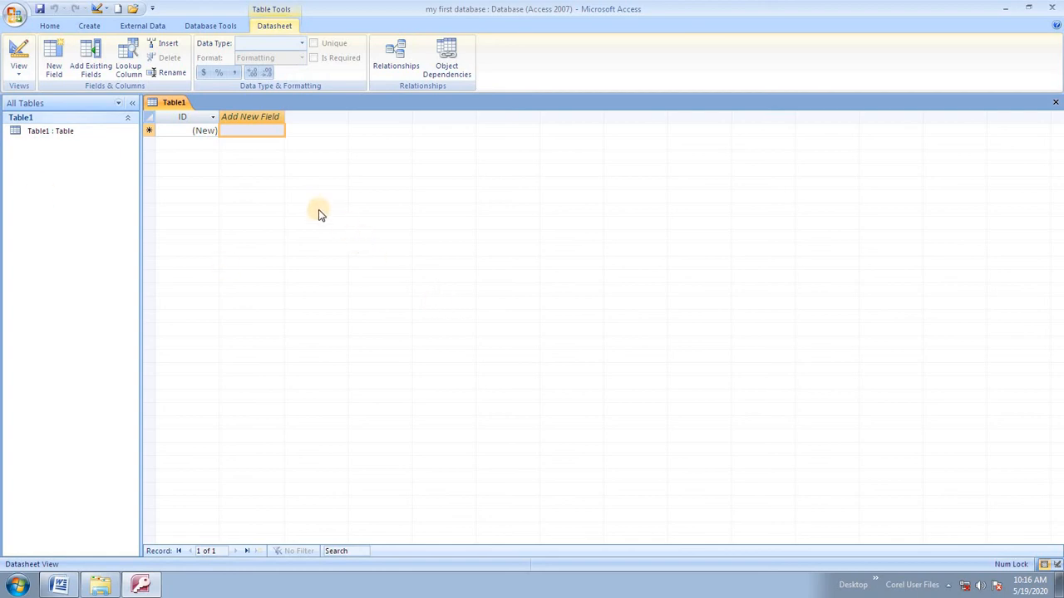
Step: Switch the new table to Design View, saving it under the name "myfirsttable"
left_click(18, 68)
left_click(48, 126)
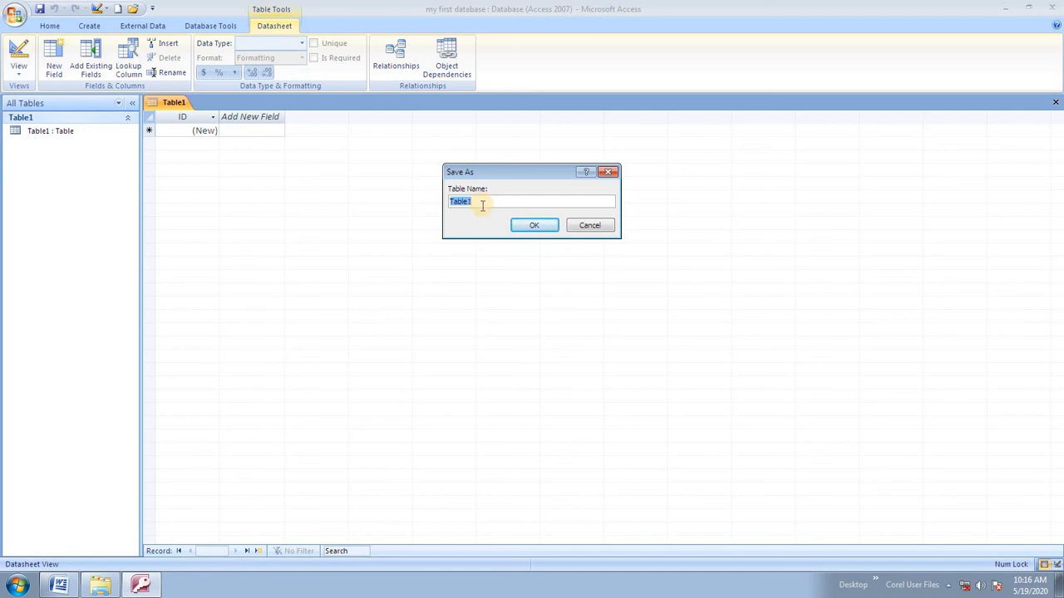
type("myfirstt")
left_click(532, 227)
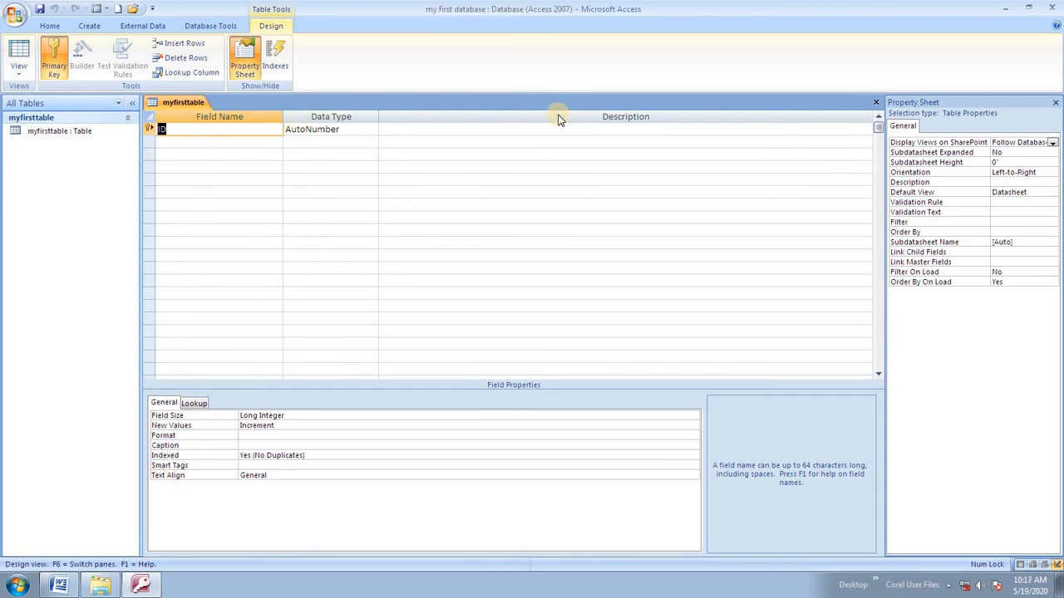
Step: Rename the table's ID field to "Rollno", keeping AutoNumber as its data type
left_click(213, 133)
left_click_drag(213, 133, 33, 128)
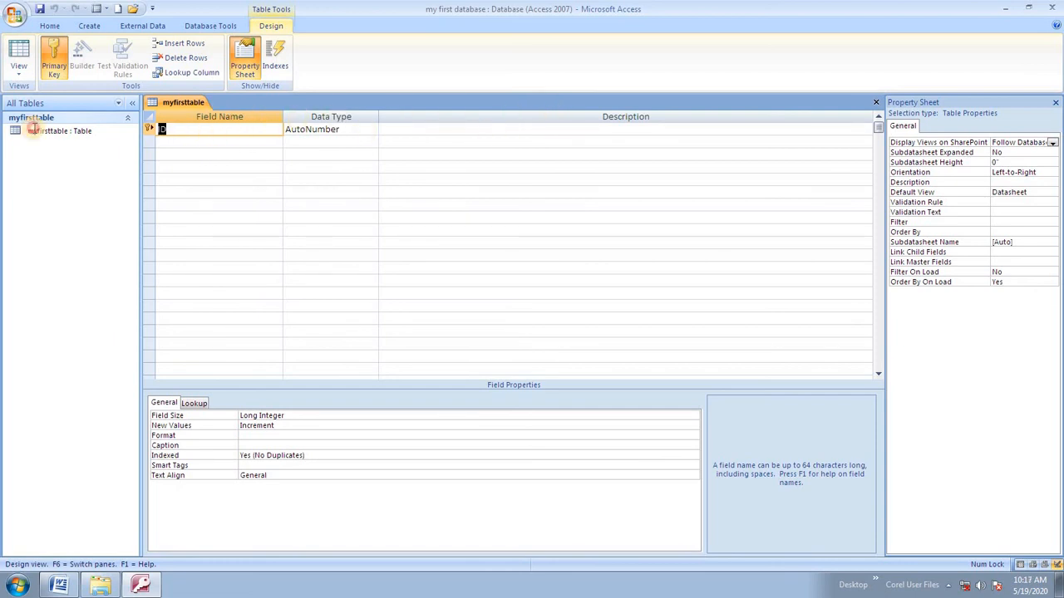
type("Rollno")
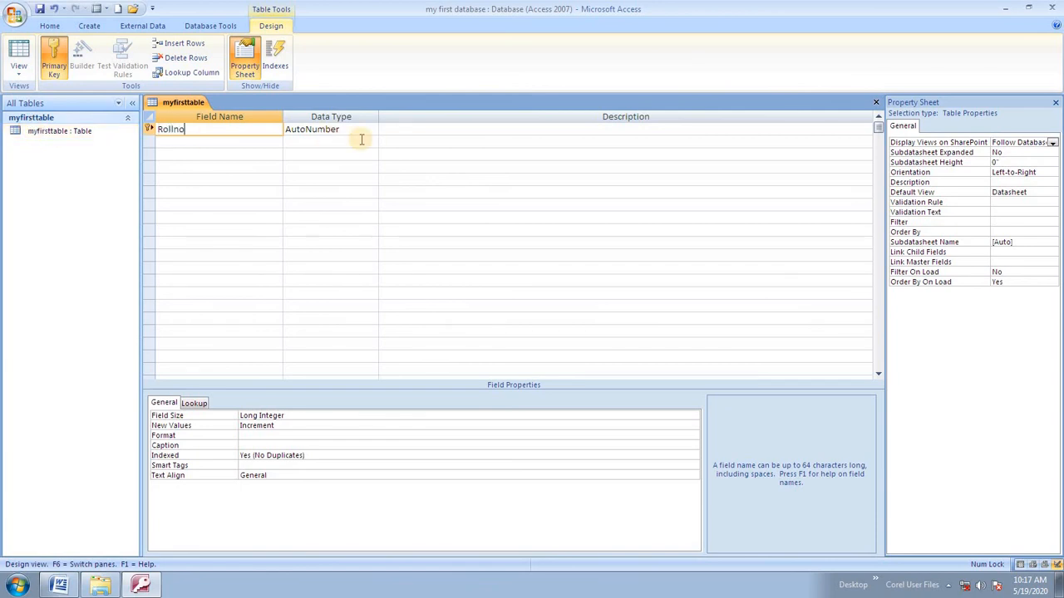
key("Tab")
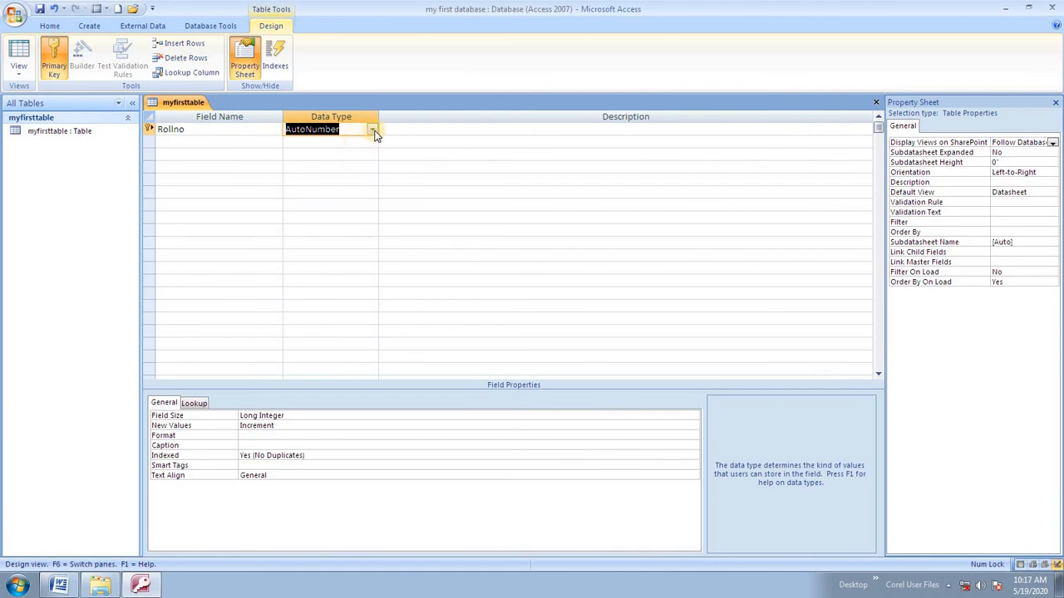
left_click(372, 130)
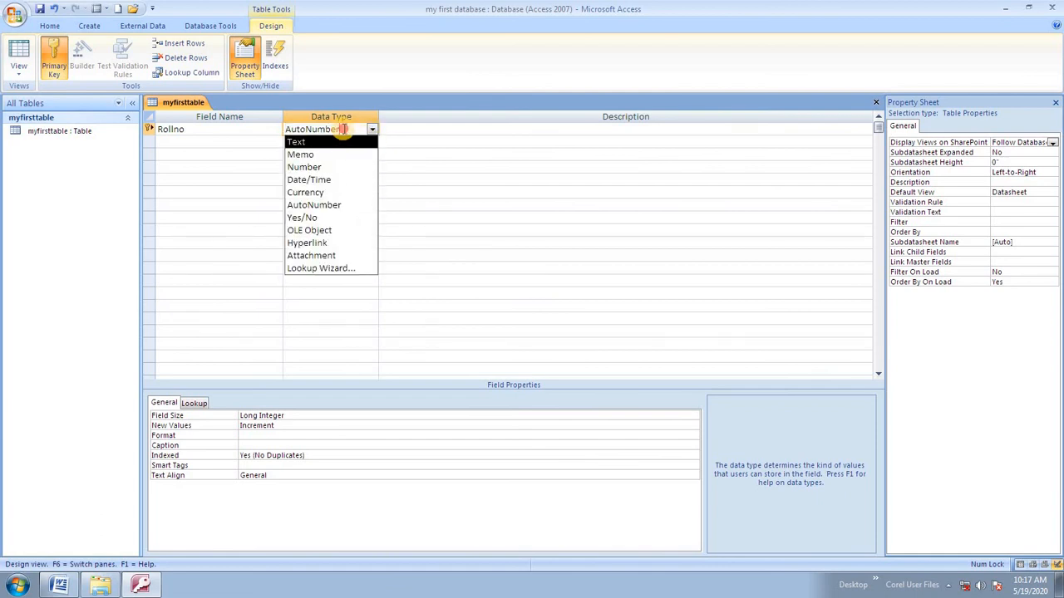
left_click(402, 128)
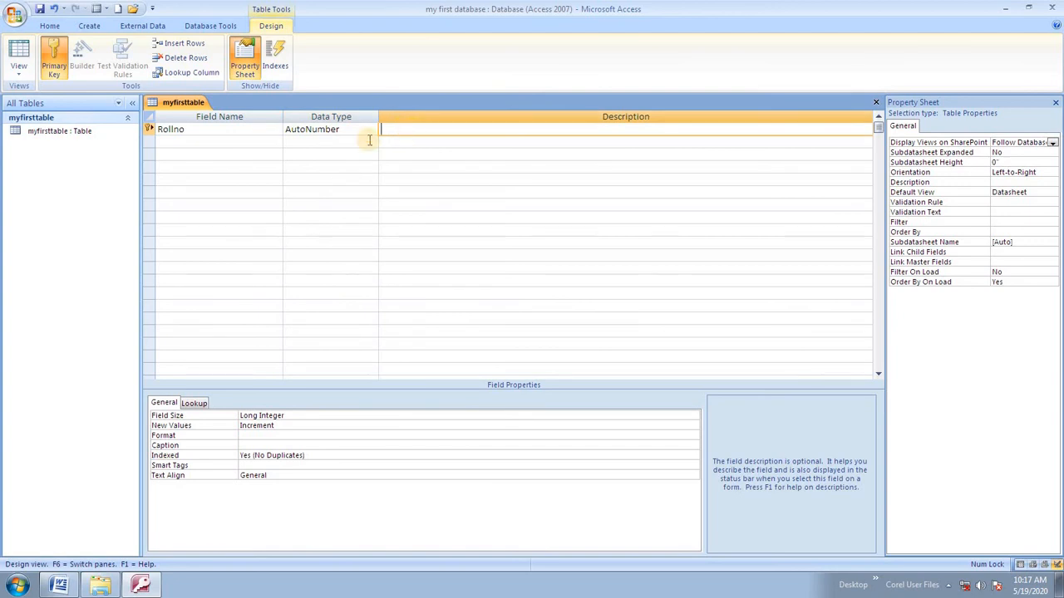
Step: Add a second field called "Name" with the Text data type, accepting the reserved word as its name
left_click(204, 144)
type("Name")
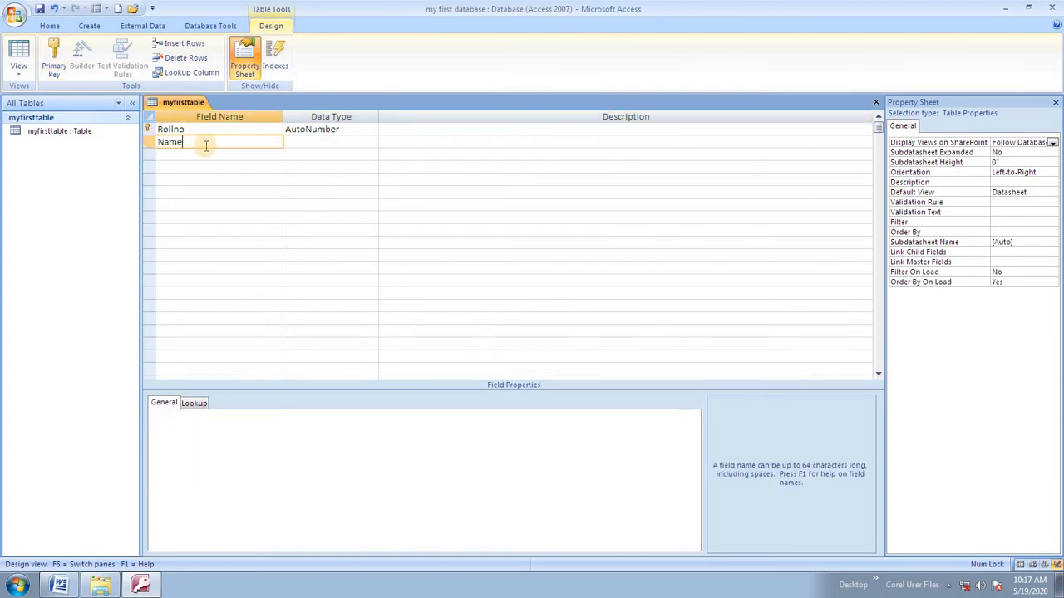
key("Tab")
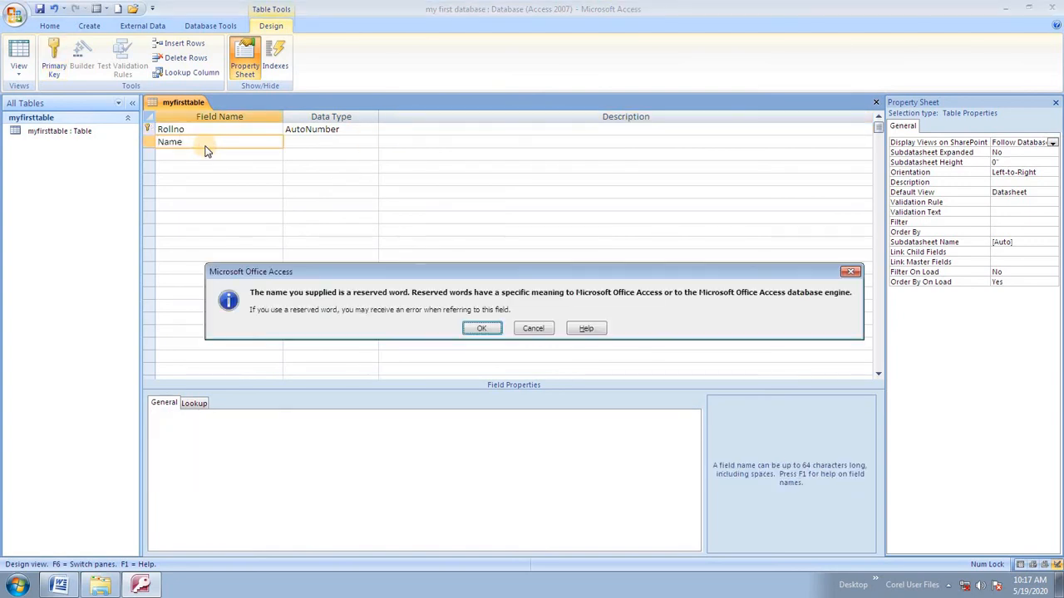
key("Return")
key("Tab")
key("Tab")
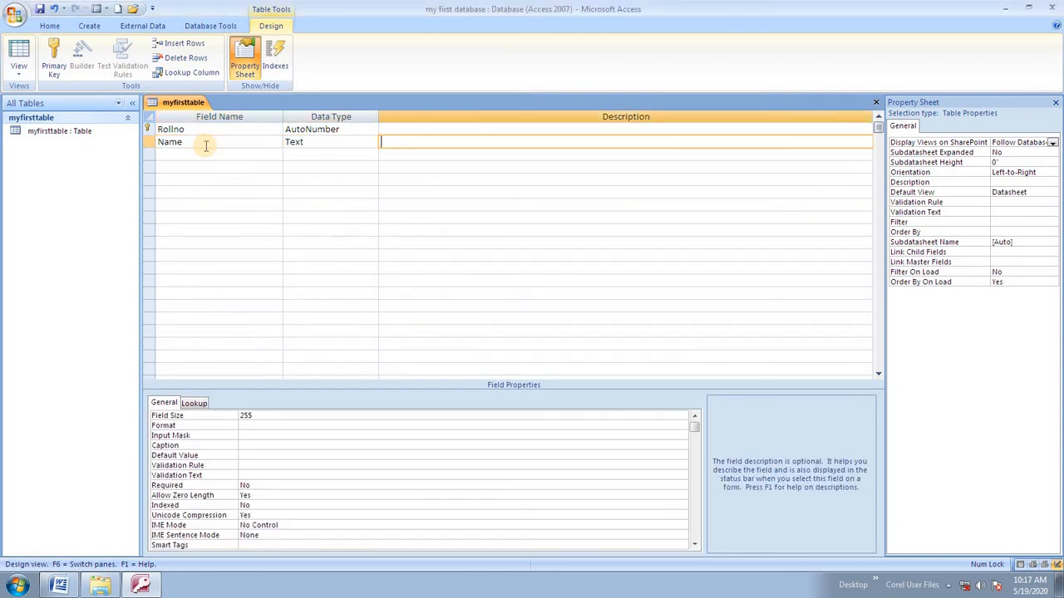
key("shift+Tab")
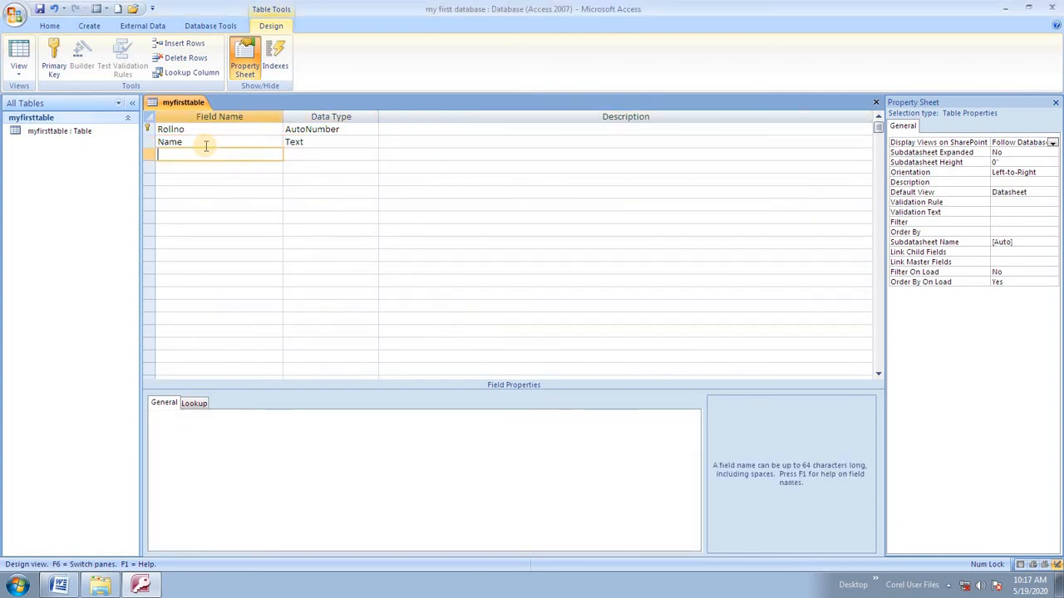
Step: Add a third field called "DOB" and set its data type to Date/Time
type("DOB")
key("Tab")
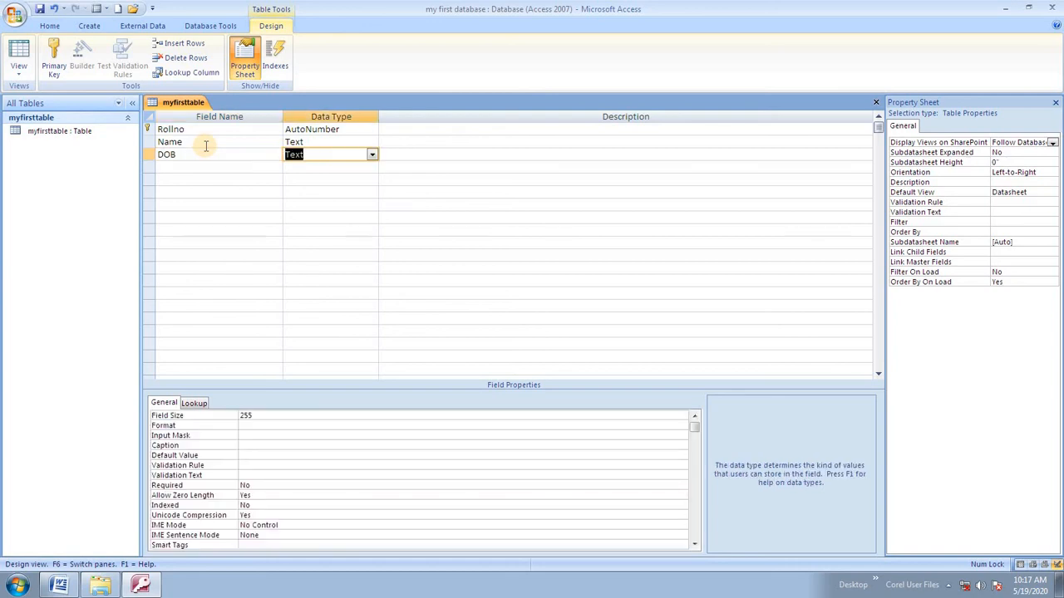
left_click(373, 155)
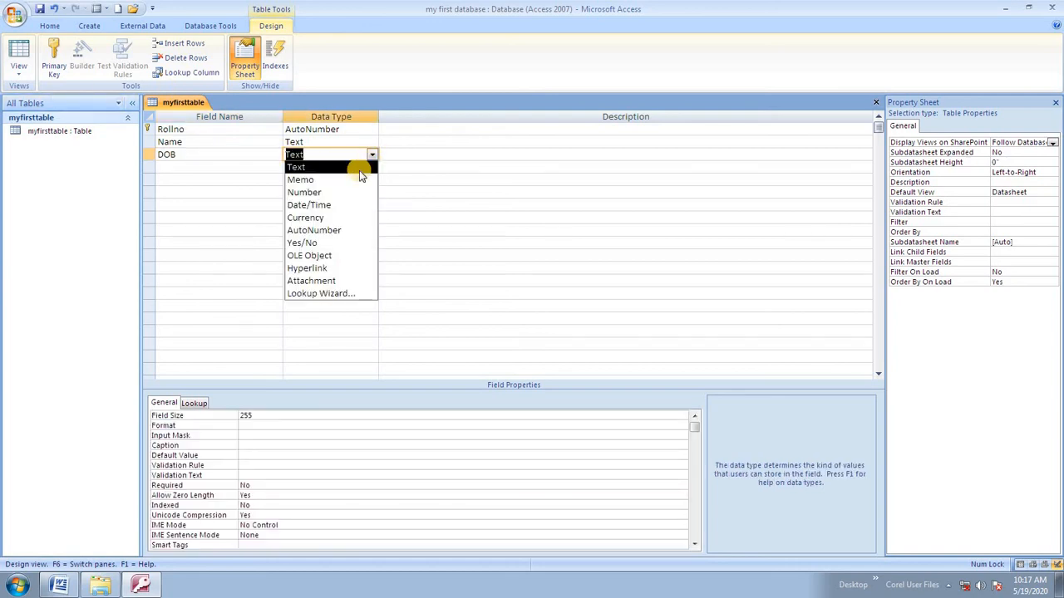
left_click(348, 204)
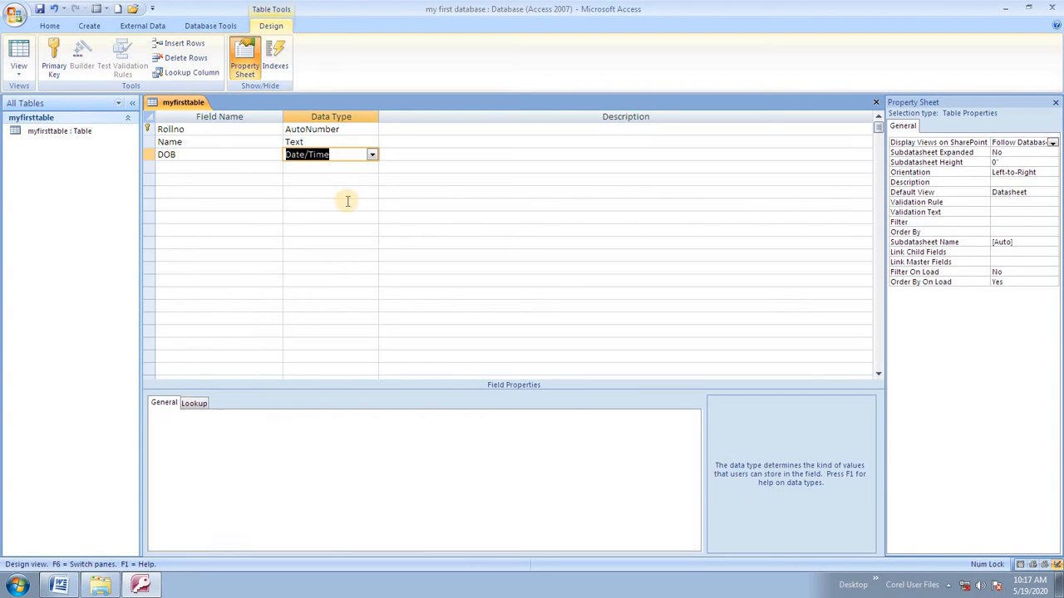
Step: Add a fourth field called "Course" with the Text data type, and return to the Rollno field
left_click(202, 166)
type("C")
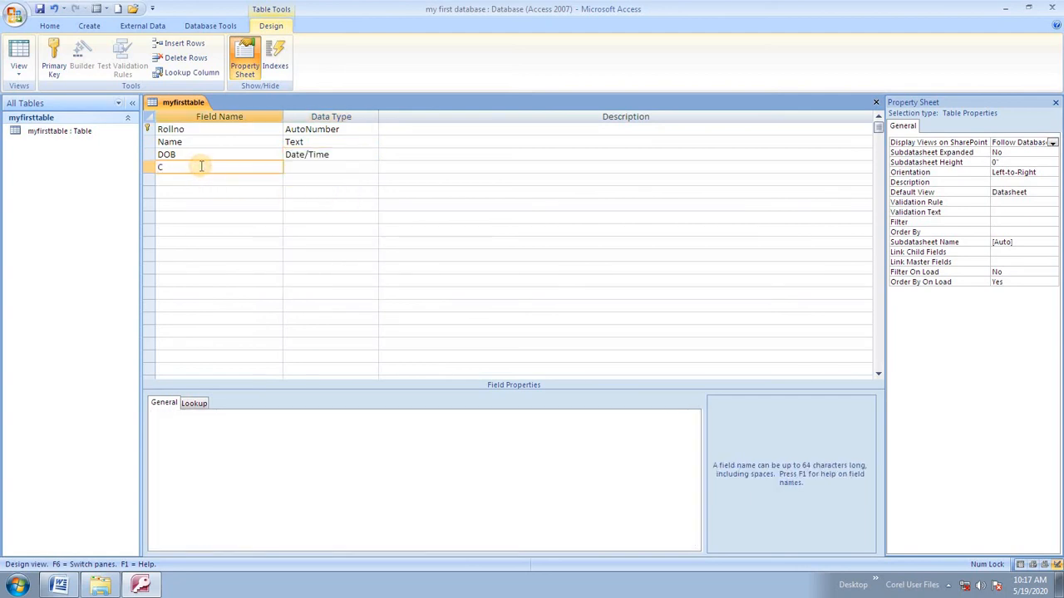
type("ourse")
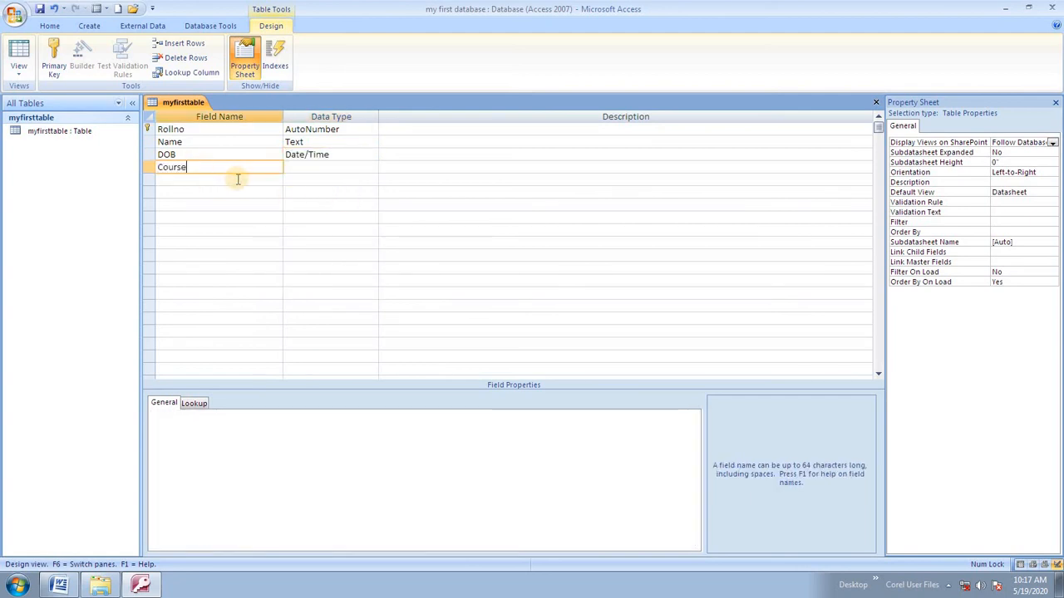
left_click(313, 167)
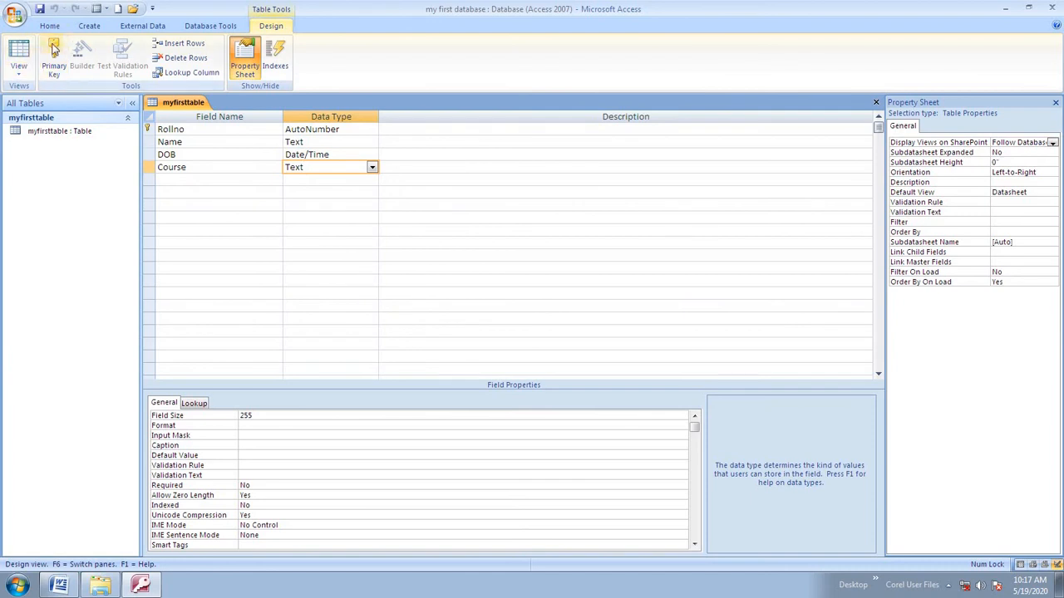
left_click(212, 130)
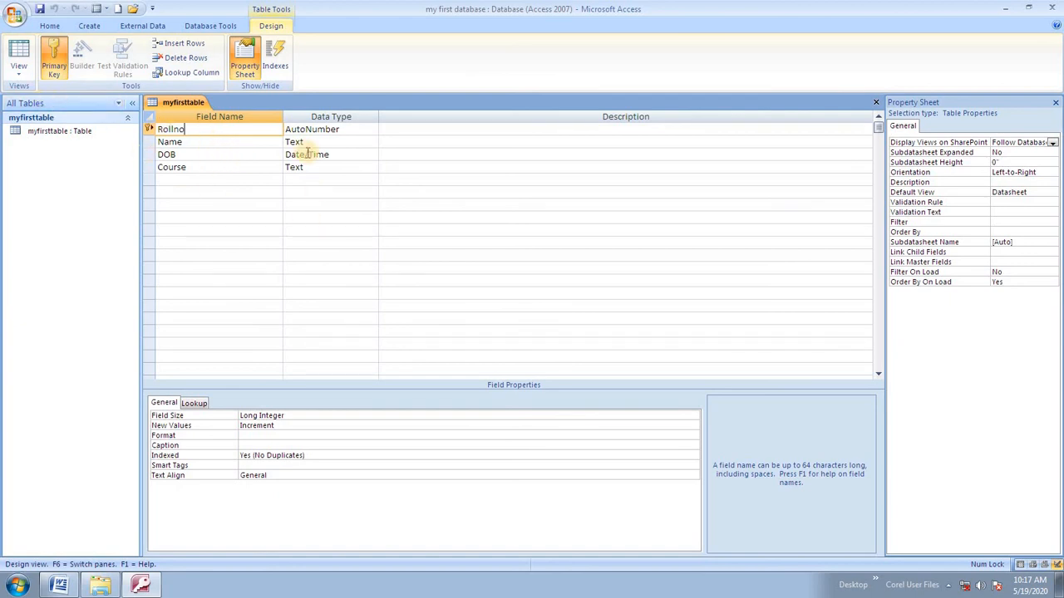
Step: Show the table in Datasheet View and enter the student's name in the first record's Name field
left_click(18, 76)
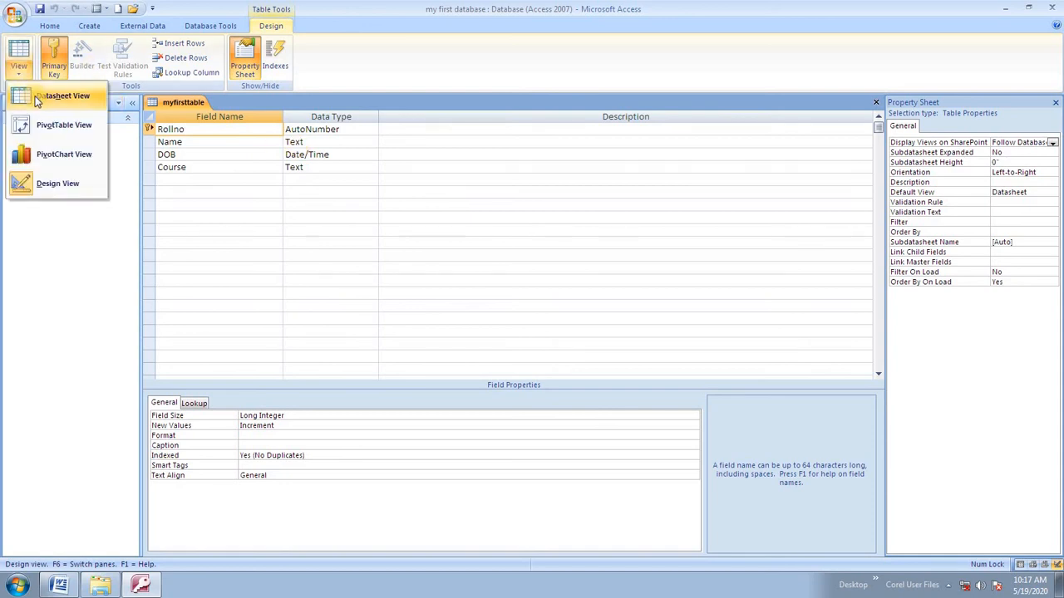
left_click(36, 98)
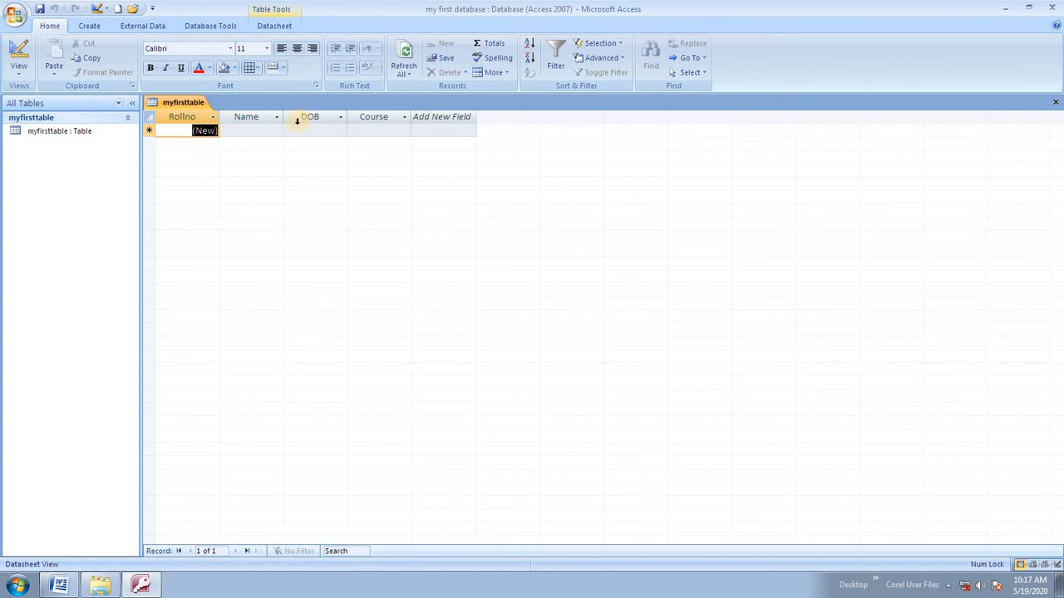
left_click(243, 130)
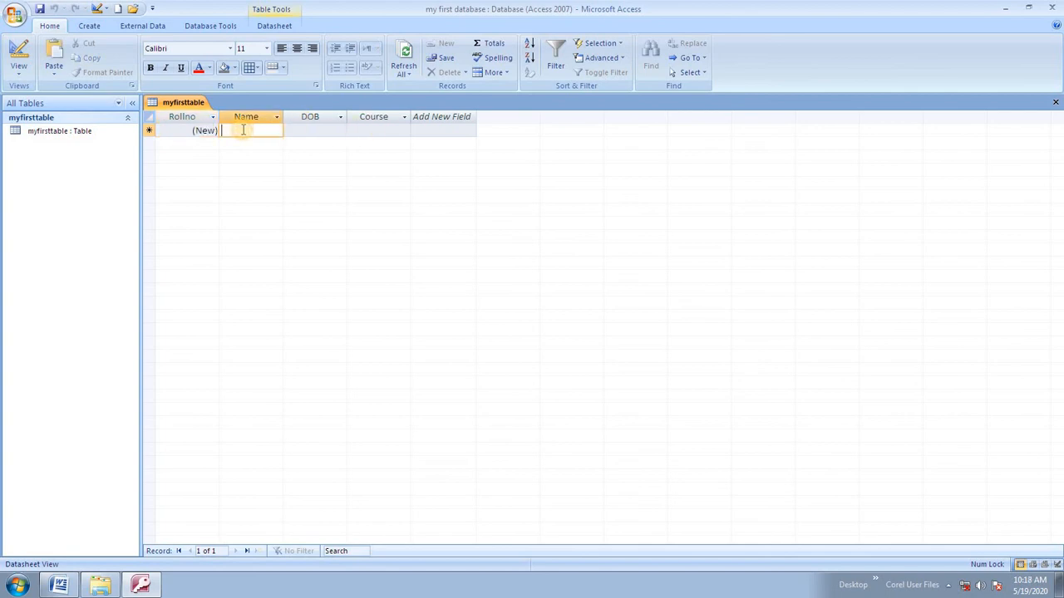
type("E")
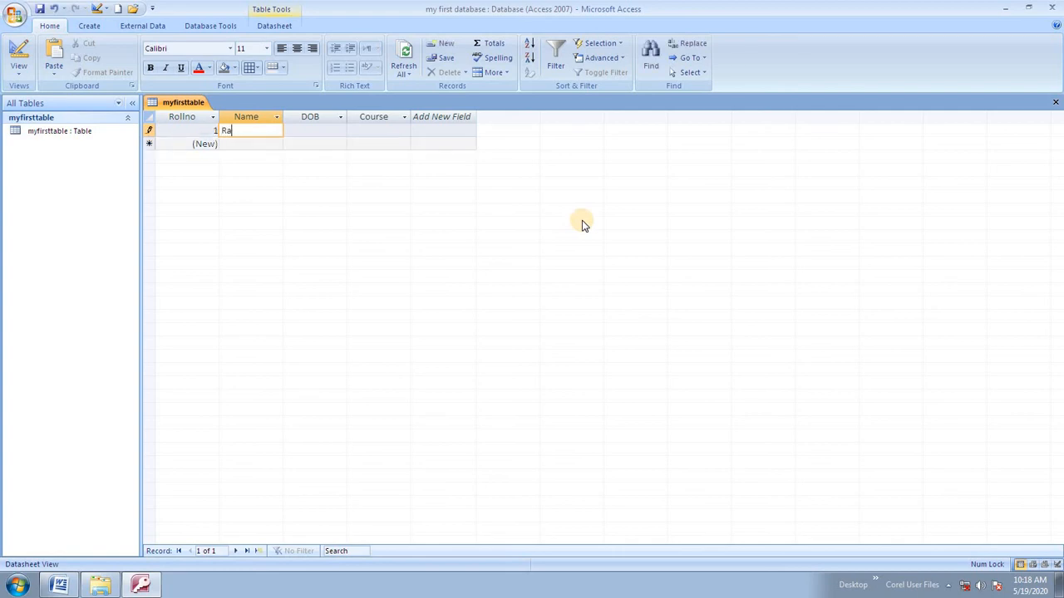
key("Tab")
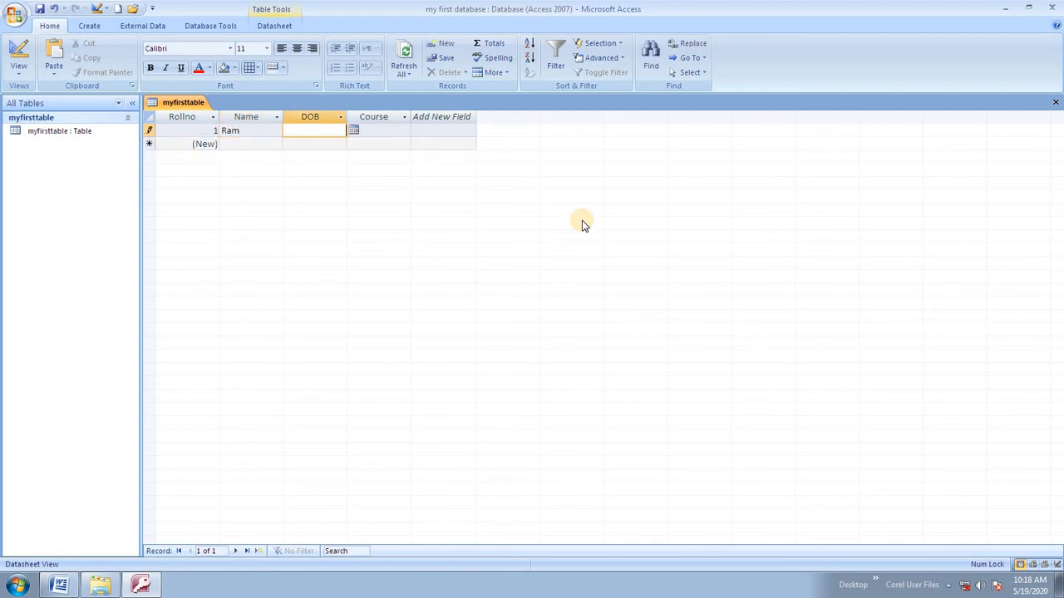
Step: Pick the first student's date of birth from the calendar and enter "MS-Accress" as the course, saving the record
left_click(354, 131)
left_click(316, 178)
key("Tab")
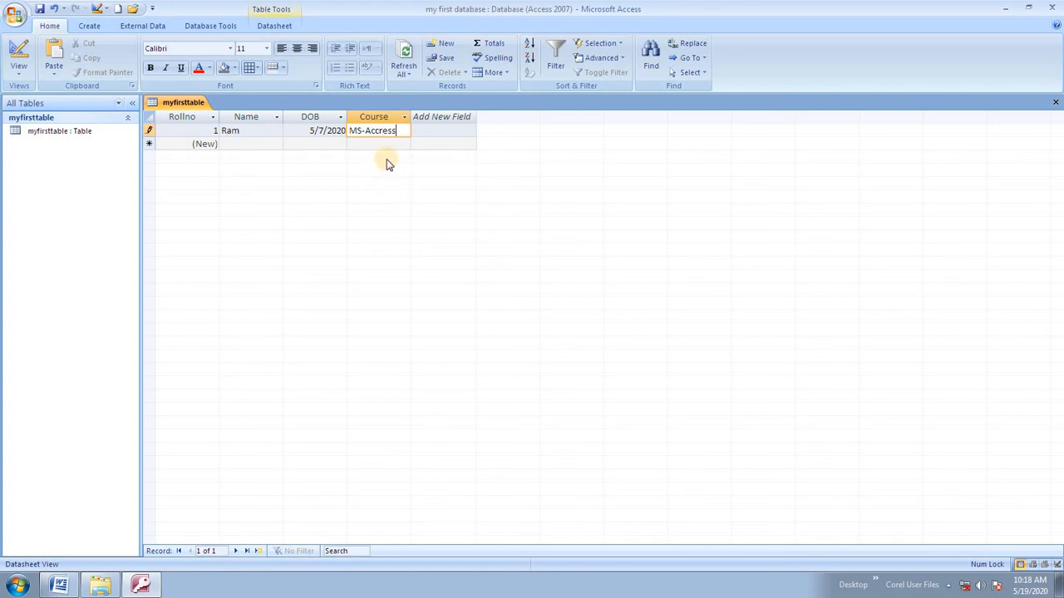
left_click(259, 147)
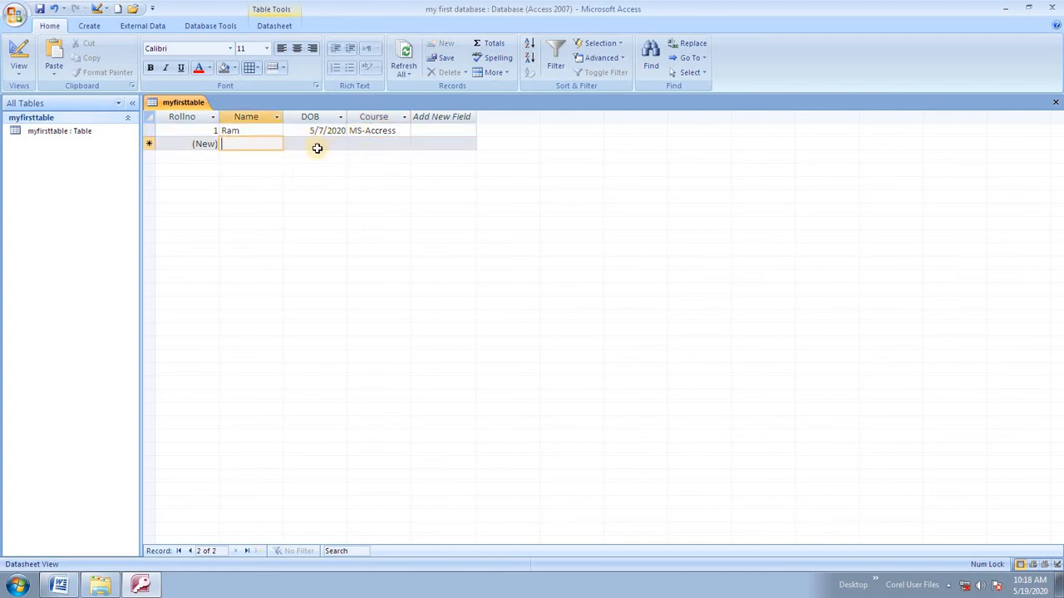
Step: Close the database along with Access and minimize the remaining windows to reach the desktop
left_click(1051, 7)
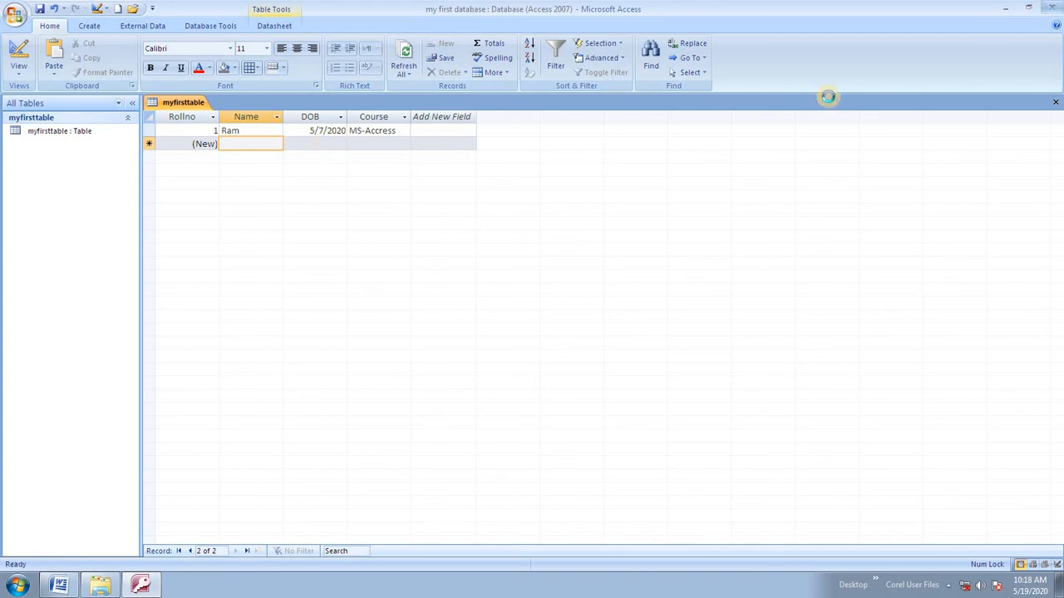
left_click(1005, 7)
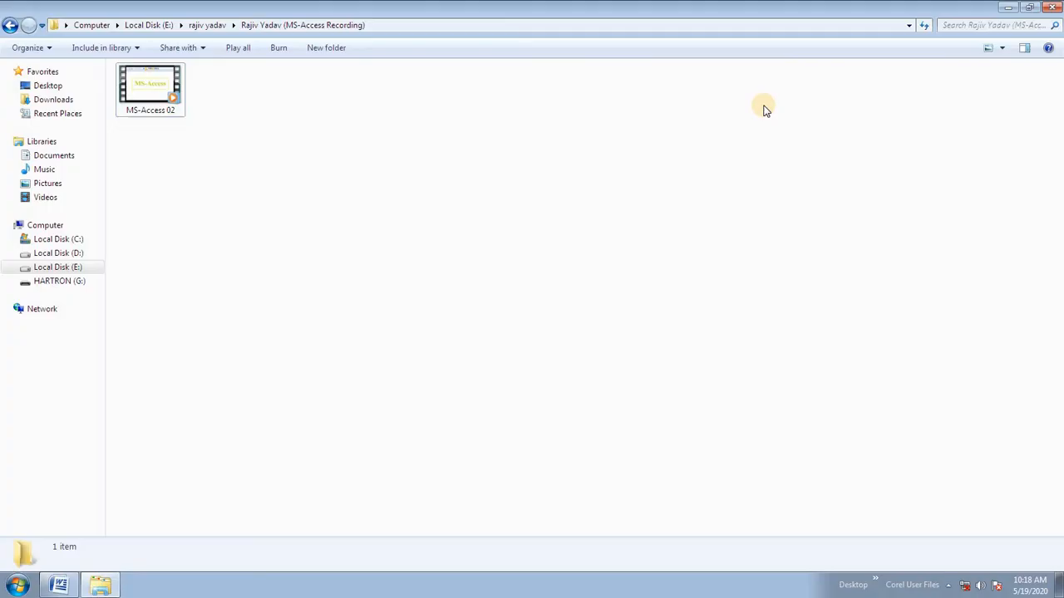
left_click(1008, 7)
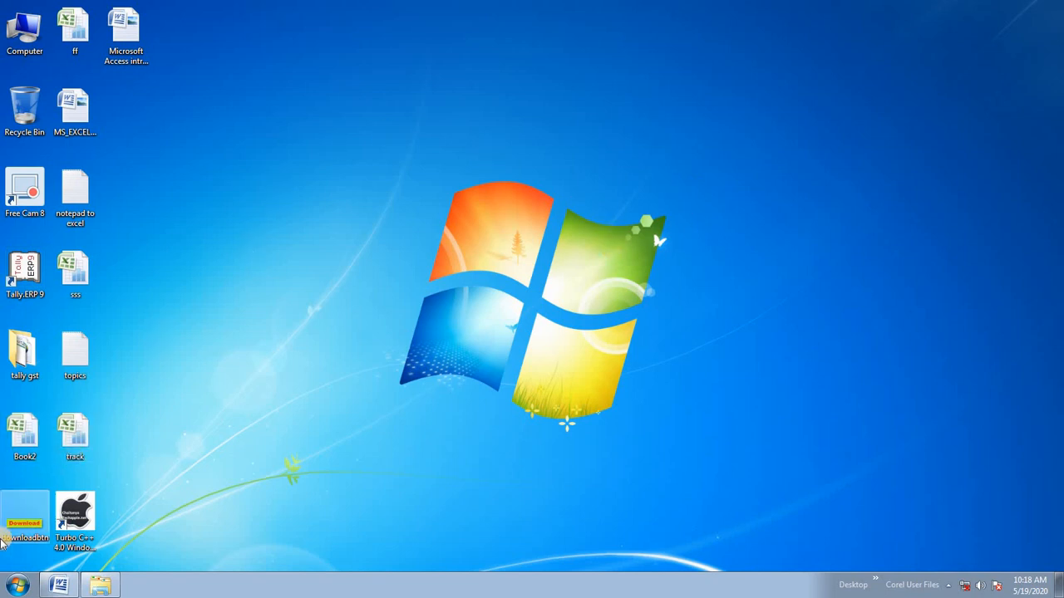
Step: Reopen the recent database "my first database" in Microsoft Office Access 2007, maximize its window, and open myfirsttable
left_click(10, 589)
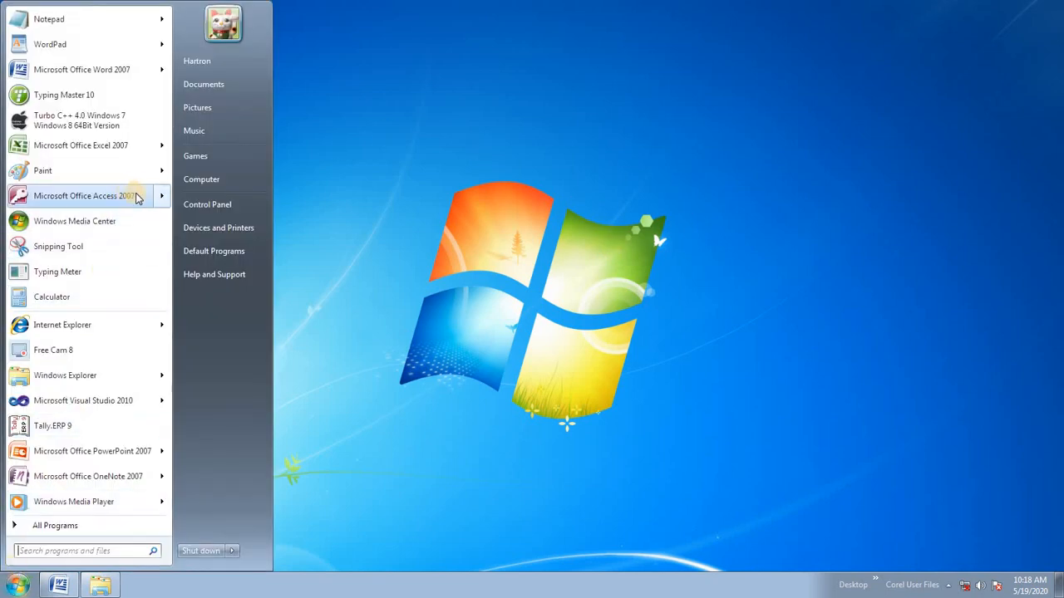
mouse_move(157, 197)
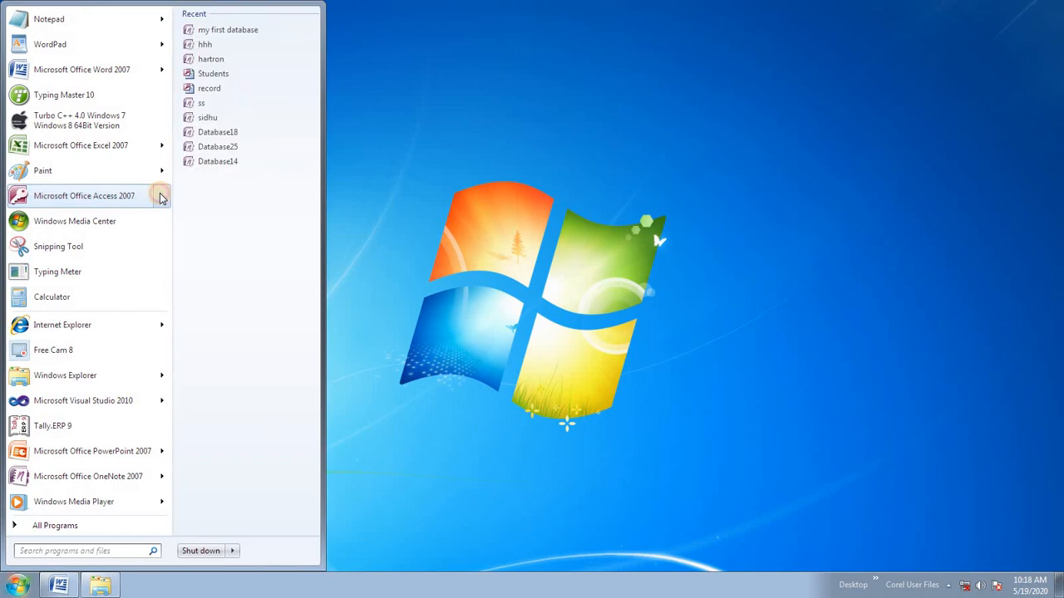
left_click(239, 33)
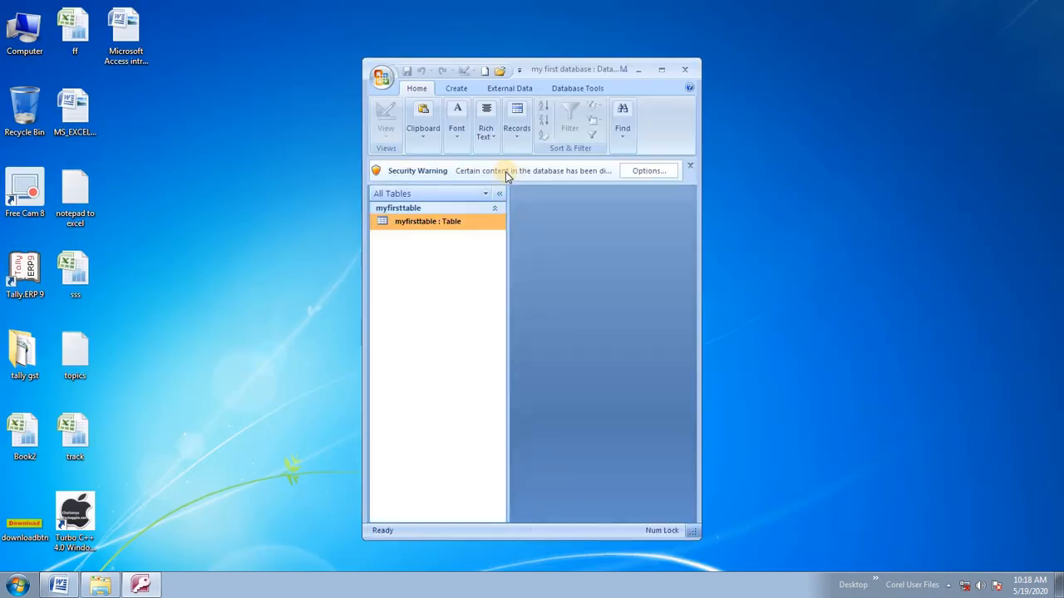
left_click(662, 69)
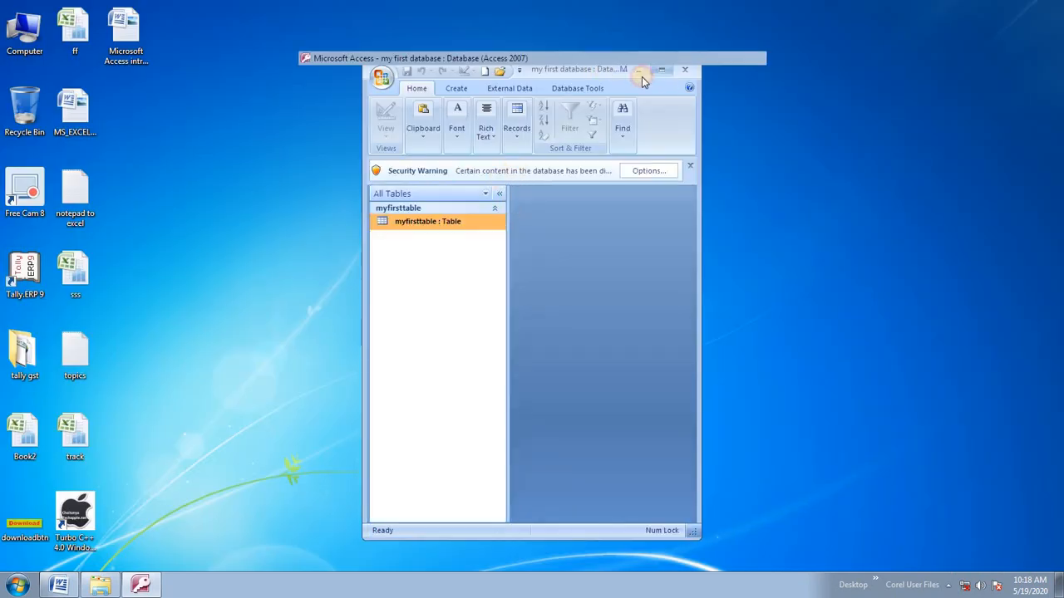
double_click(46, 161)
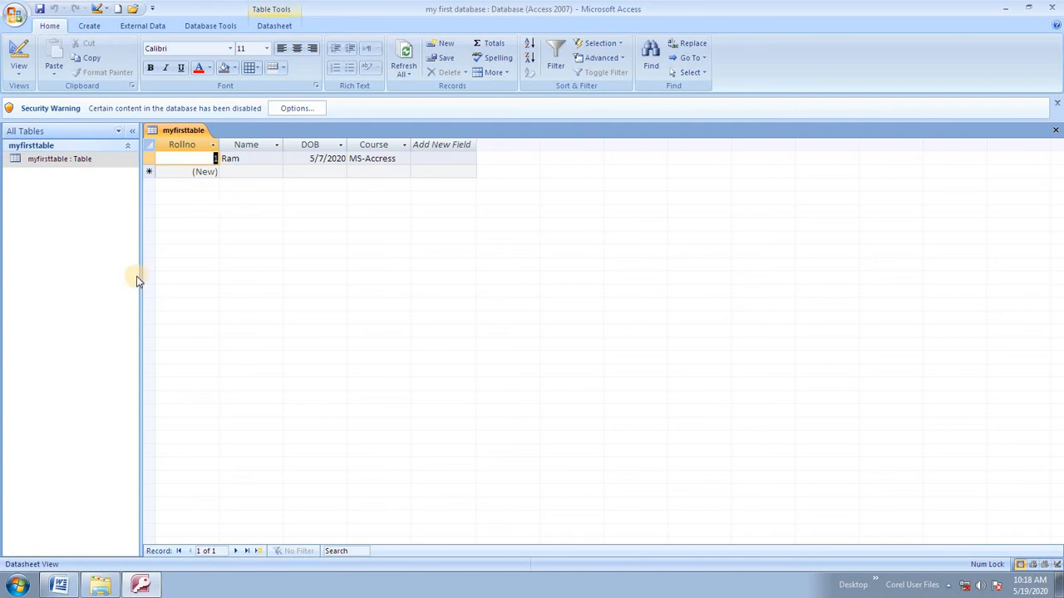
Step: Switch to the Microsoft Access introduction document in Word and review its sections from the end back to the opening definition
left_click(58, 586)
scroll(378, 408, "up", 20)
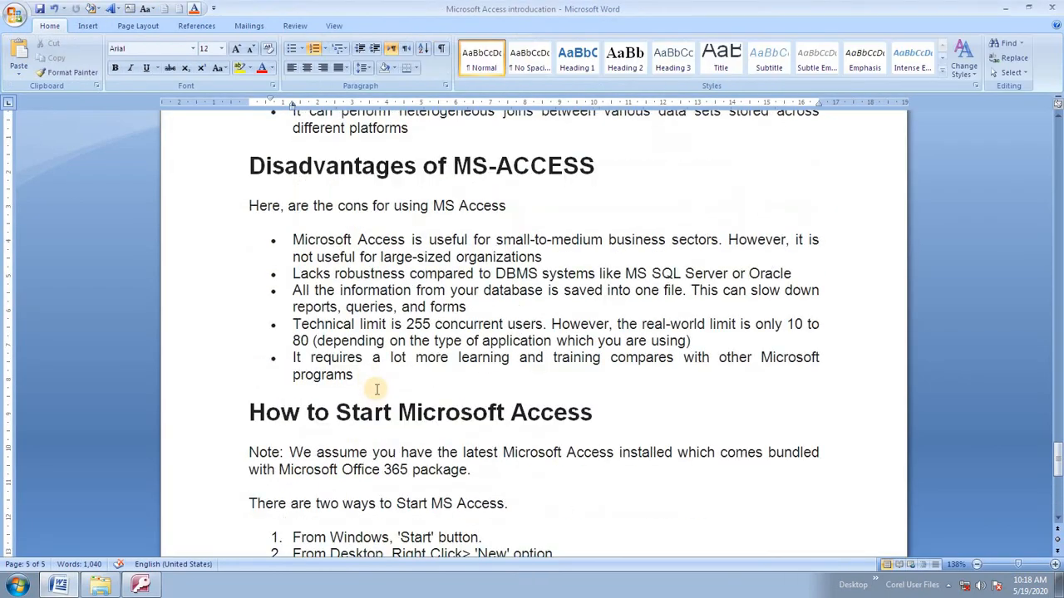
scroll(379, 389, "up", 15)
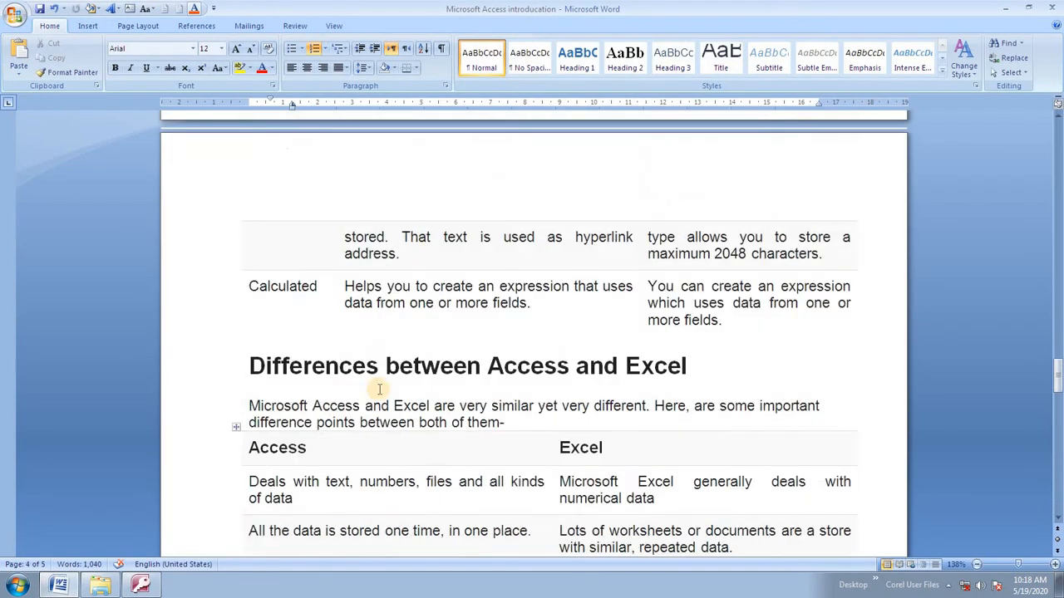
scroll(378, 389, "up", 20)
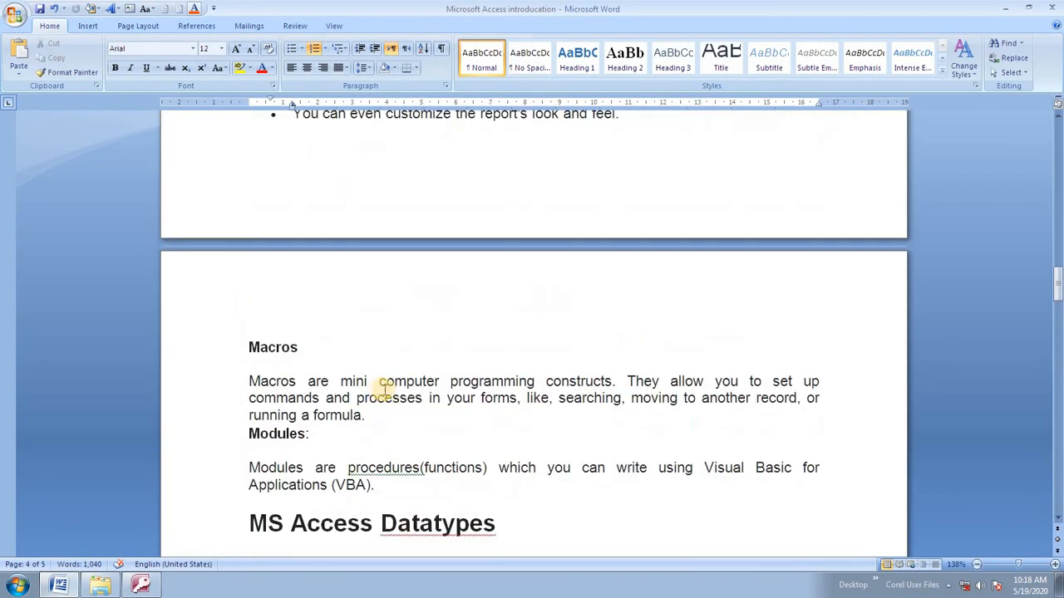
scroll(404, 401, "up", 20)
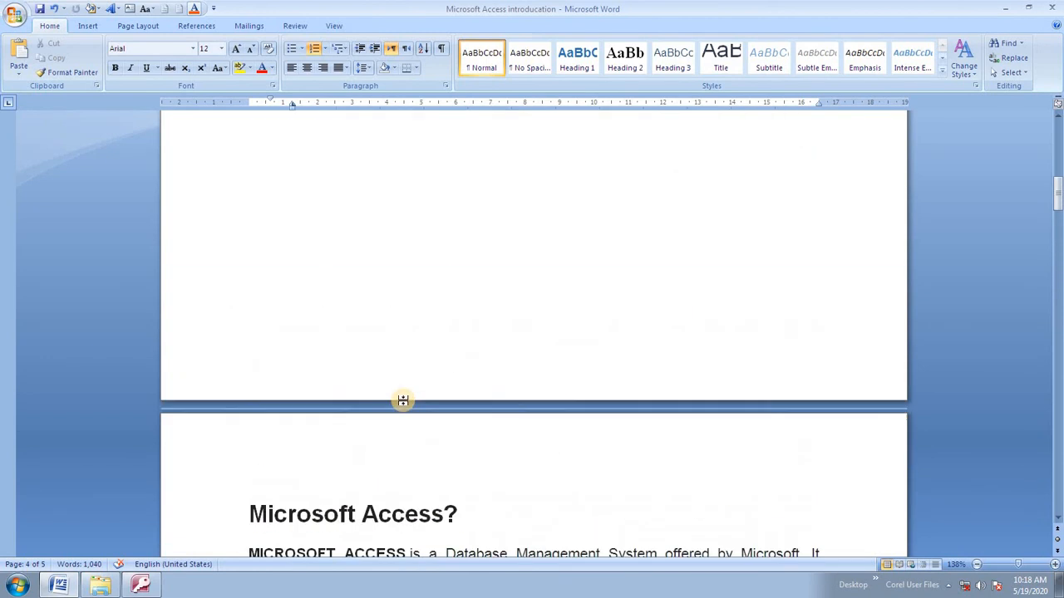
scroll(401, 406, "up", 2)
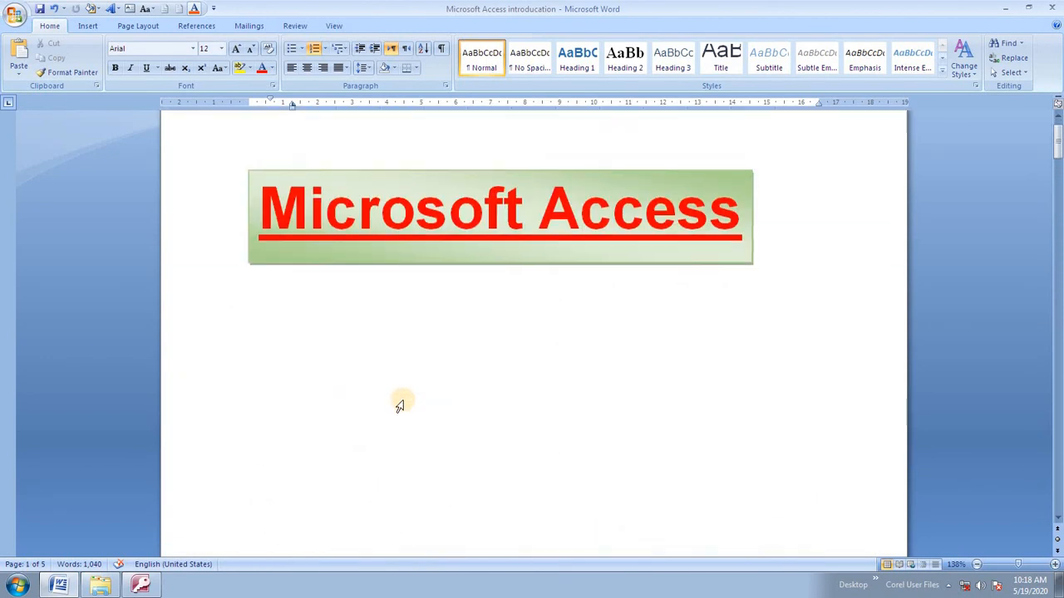
scroll(403, 405, "down", 15)
scroll(408, 404, "up", 3)
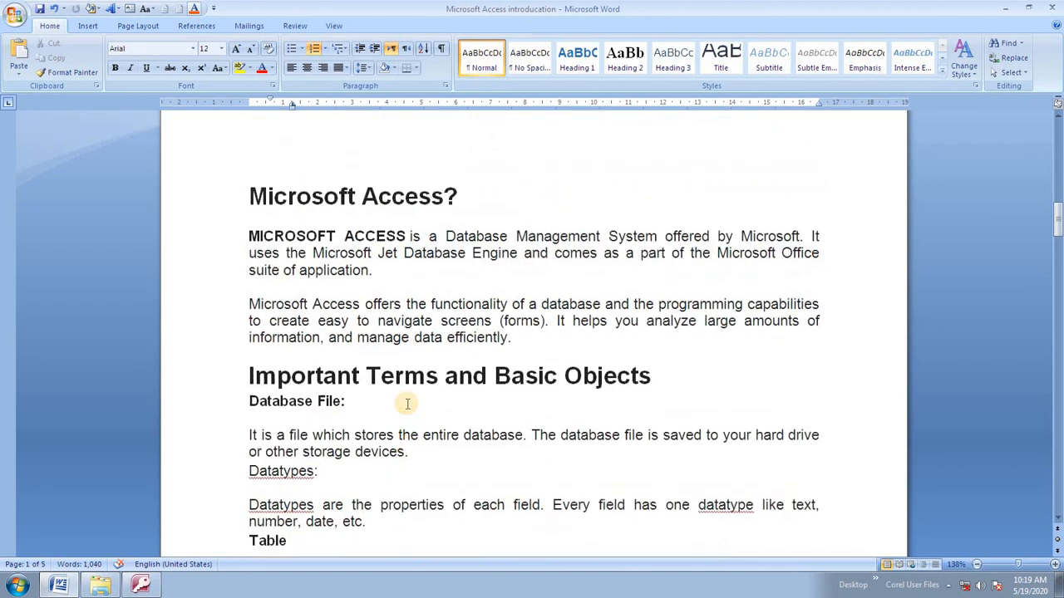